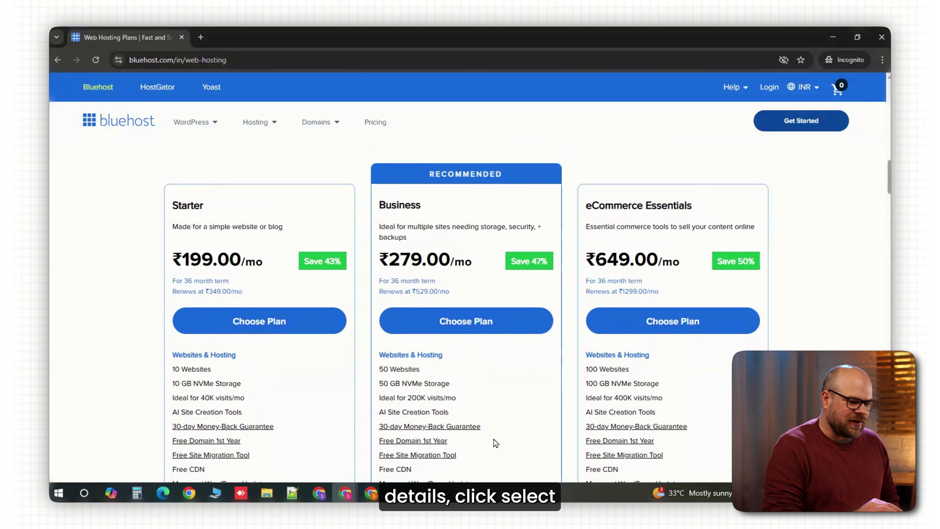
- Choose the Starter plan and search for the domain name gymfit
click(261, 333)
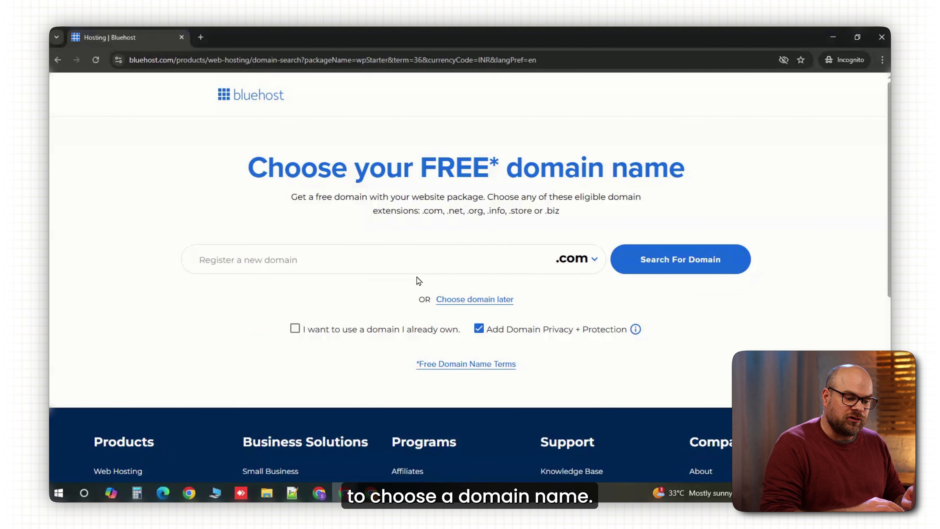
click(400, 264)
text(gymfit)
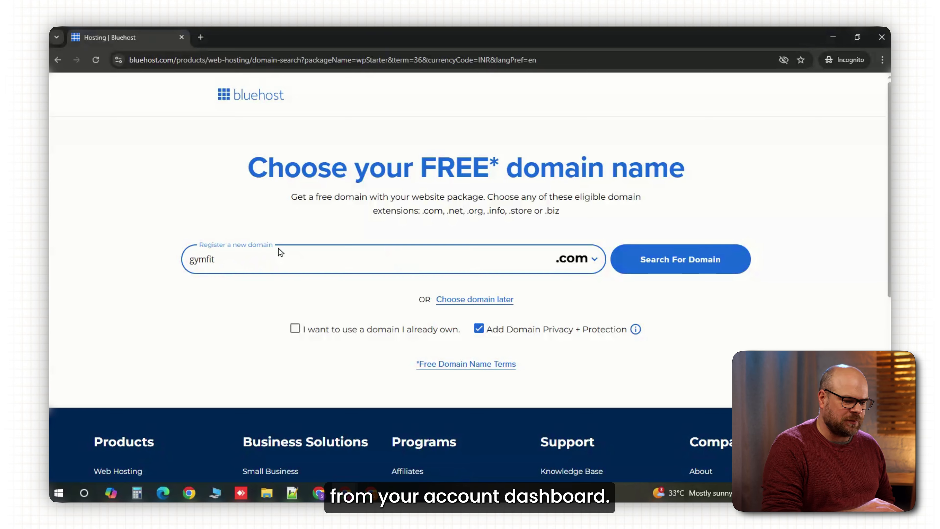
key(Return)
- Create the hosting account by filling in the account e-mail address and password
click(468, 328)
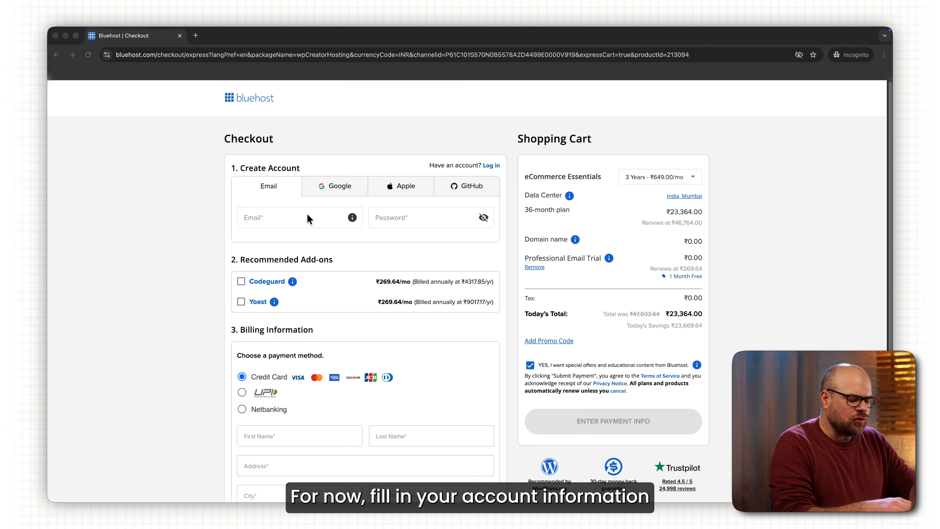
click(307, 219)
click(392, 216)
text(•••••)
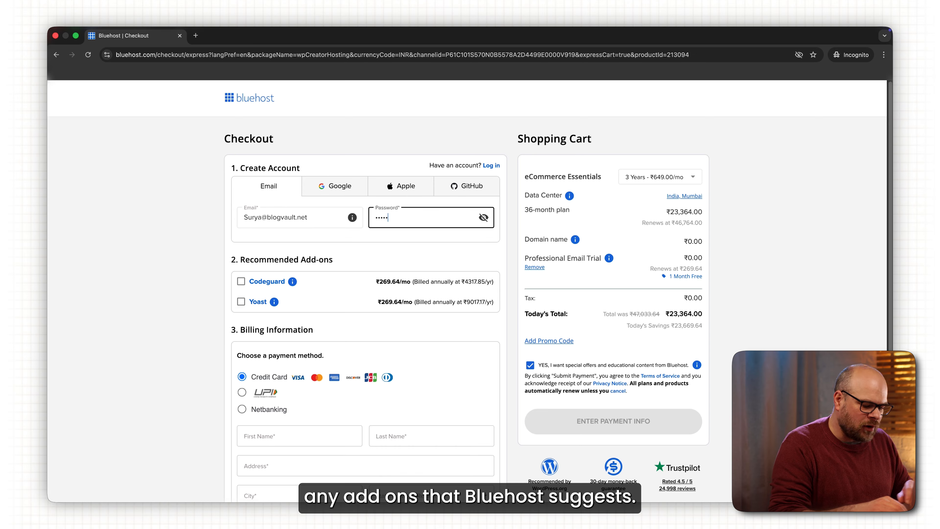
text(••••••)
- Enter bangalore as the billing address and move on to the city field
scroll(320, 288, down, 1)
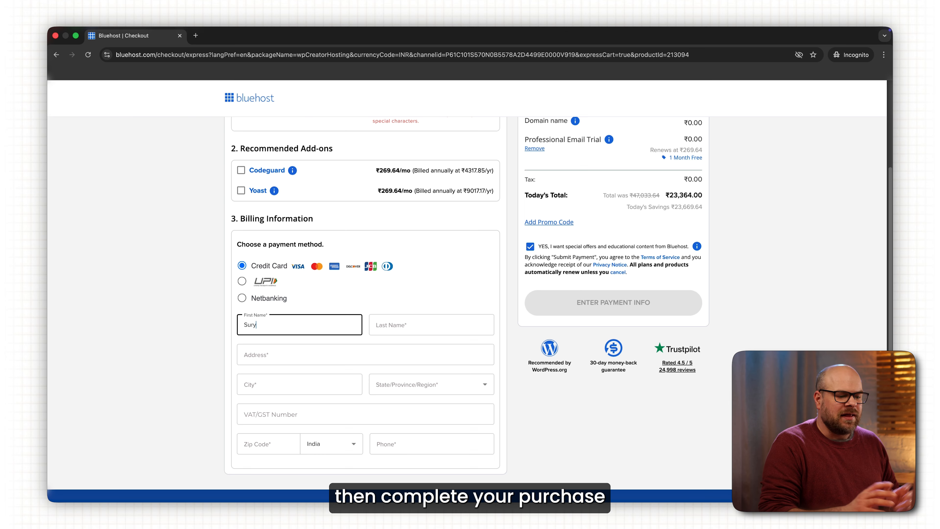
click(285, 355)
text(bangalore)
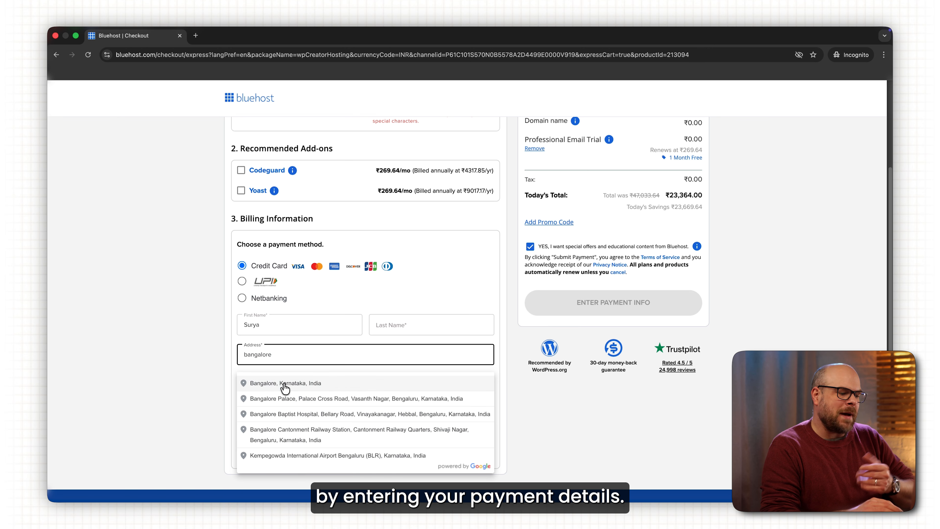
click(285, 383)
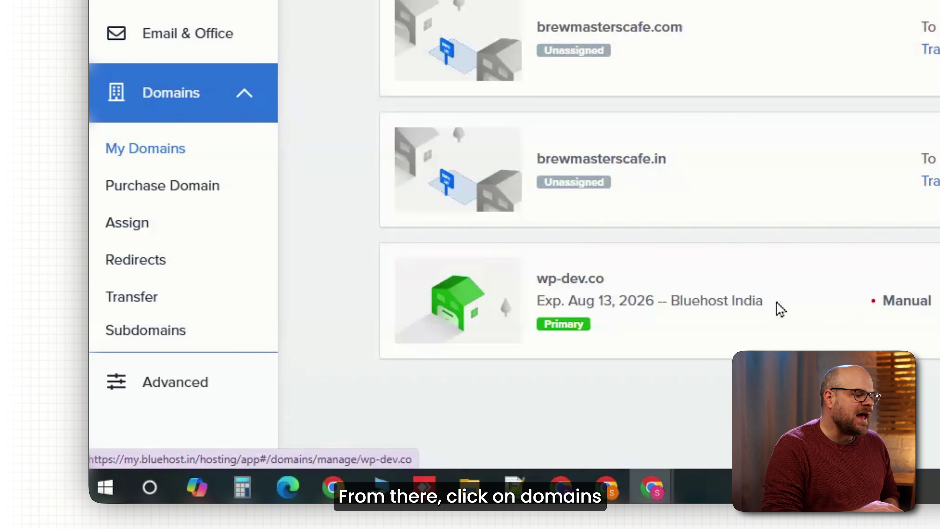
- Start a new subdomain named gymfit on the wp-dev.co domain
click(146, 329)
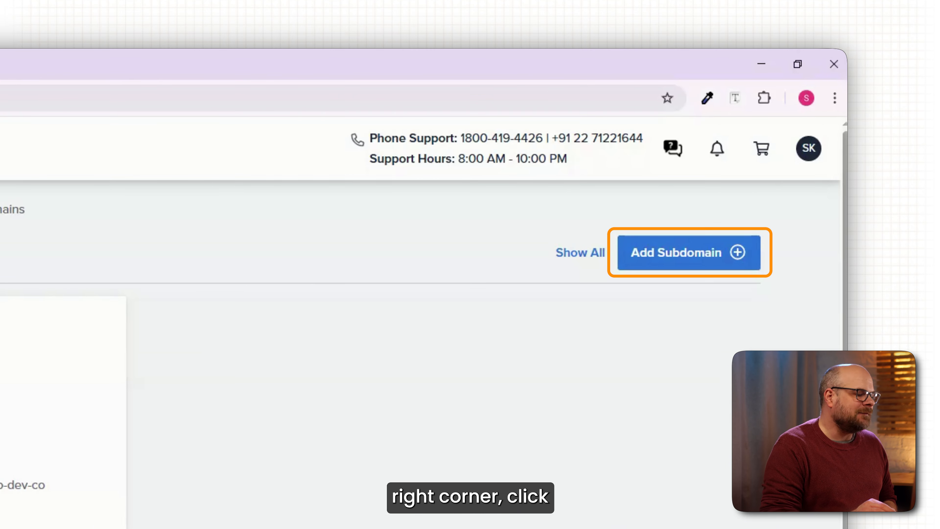
click(662, 271)
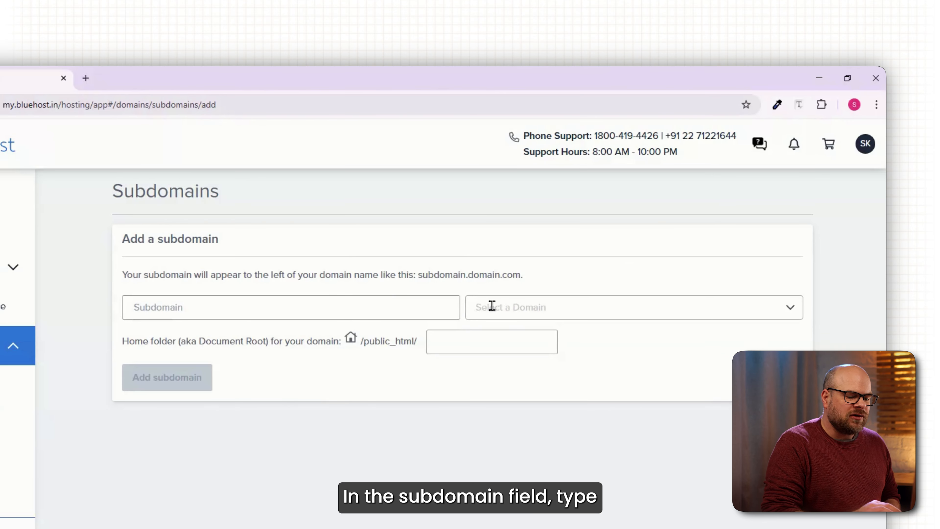
click(407, 307)
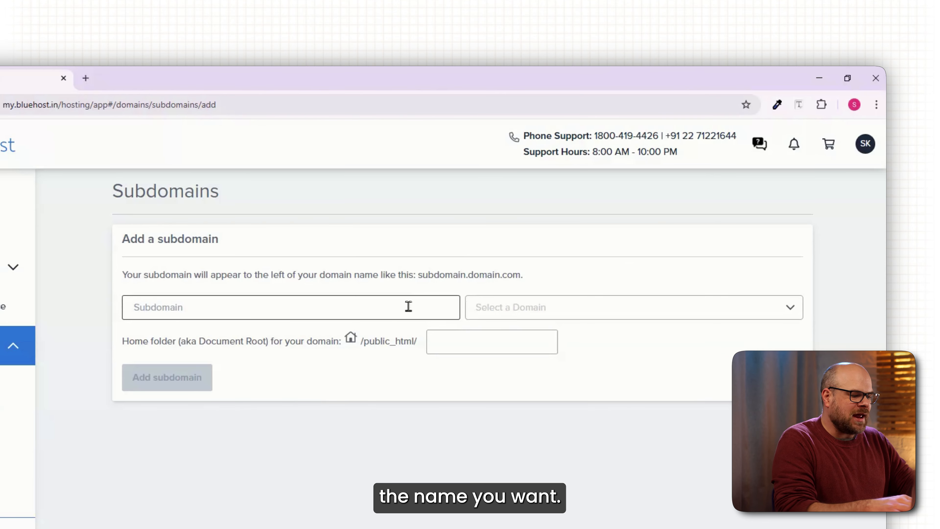
text(gymfit)
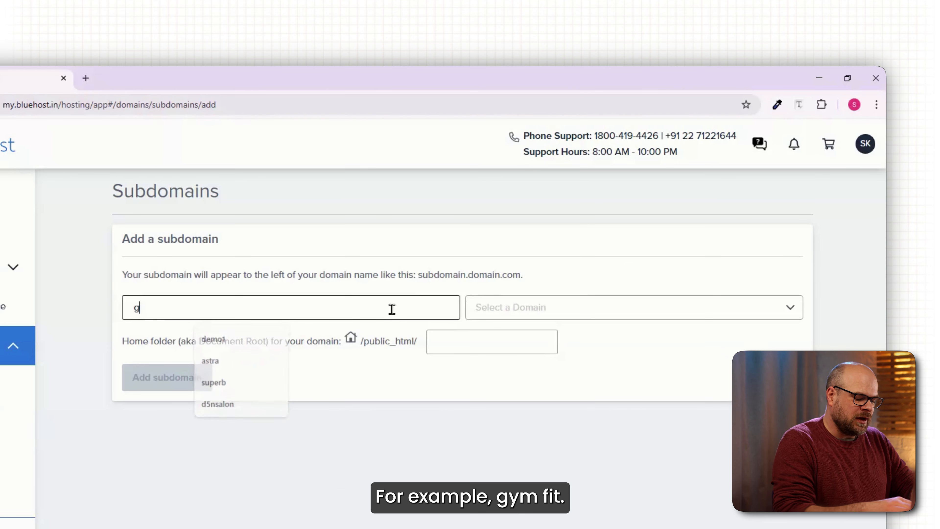
click(535, 309)
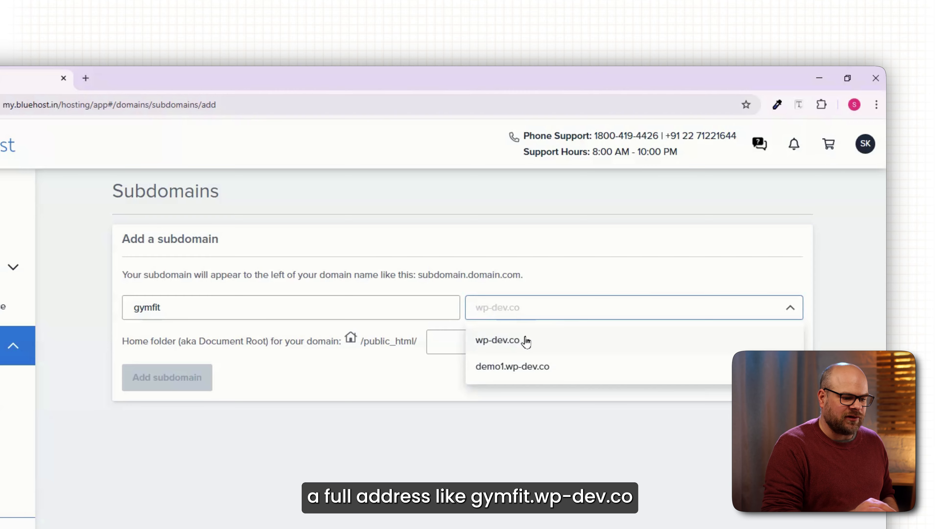
click(524, 340)
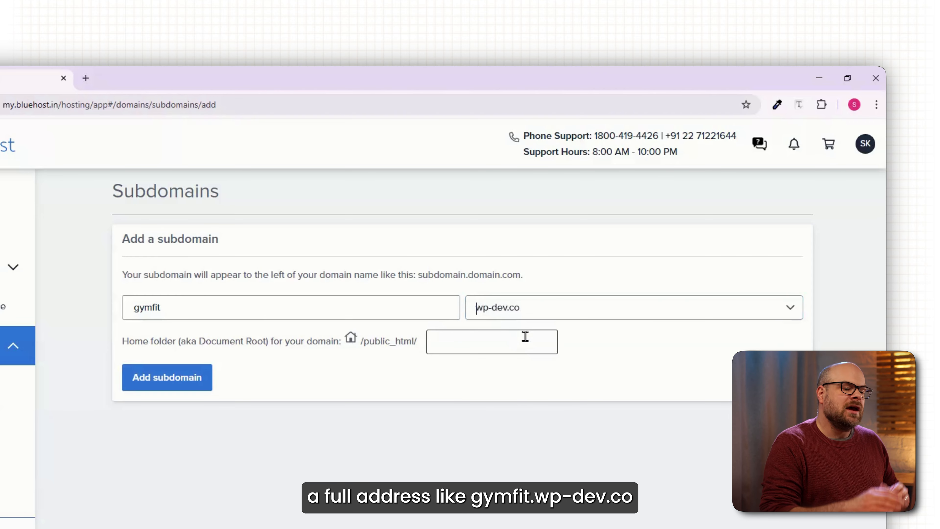
- Set the subdomain's home folder to gymfit and add the subdomain
click(452, 347)
text(gy)
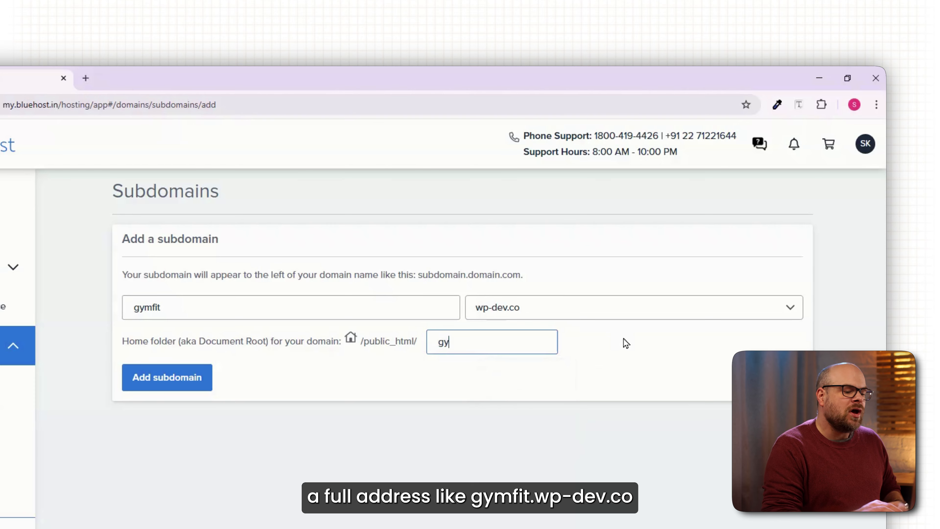
text(mfit)
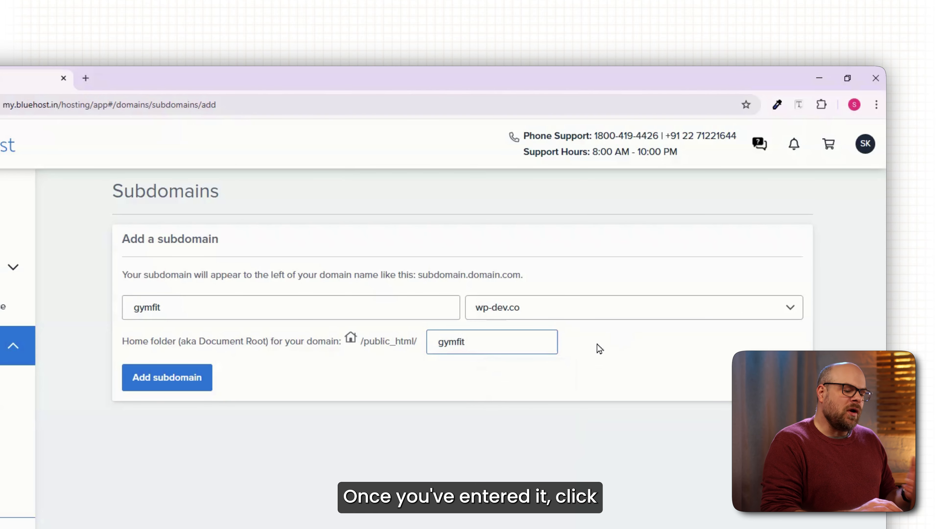
click(188, 383)
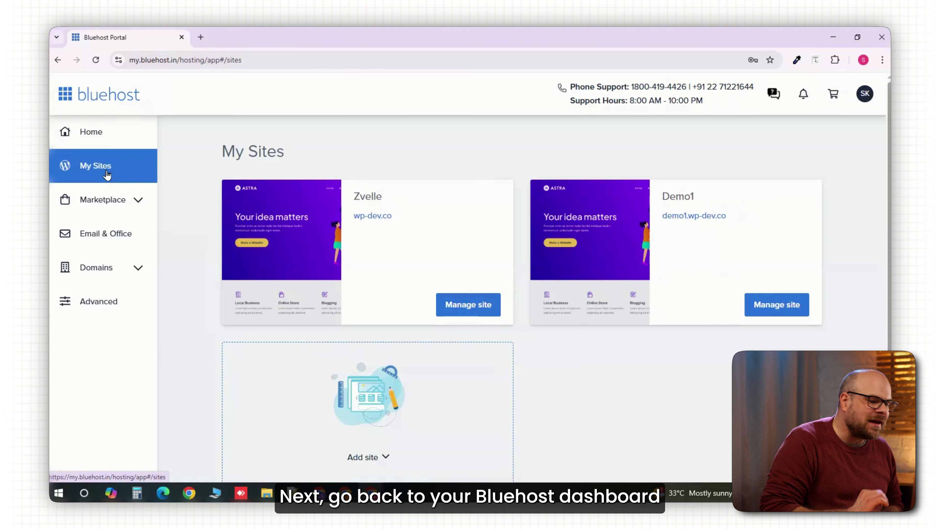
- Start creating a new WordPress site named GymFit
scroll(327, 401, down, 1)
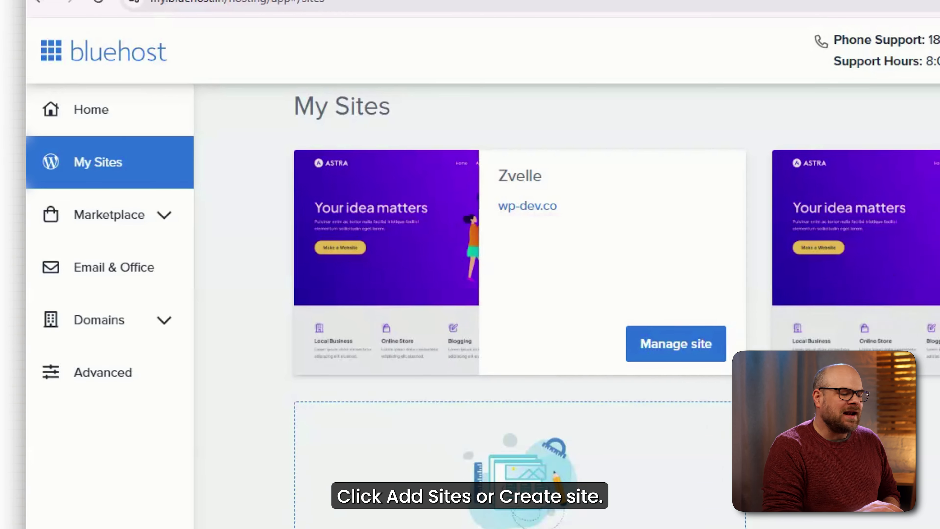
click(491, 395)
click(491, 316)
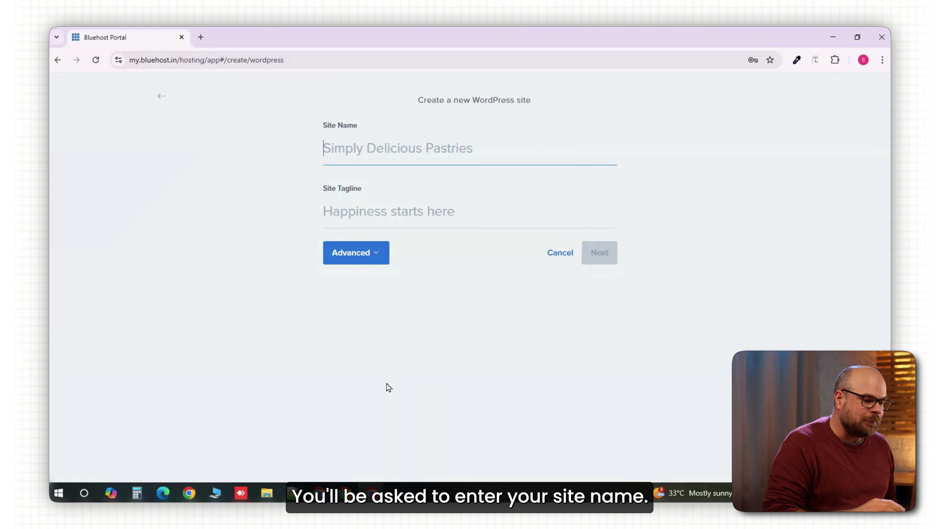
text(GymFit)
- Set the site tagline to Train Hard. Stay Fit. and expand the advanced settings
click(430, 212)
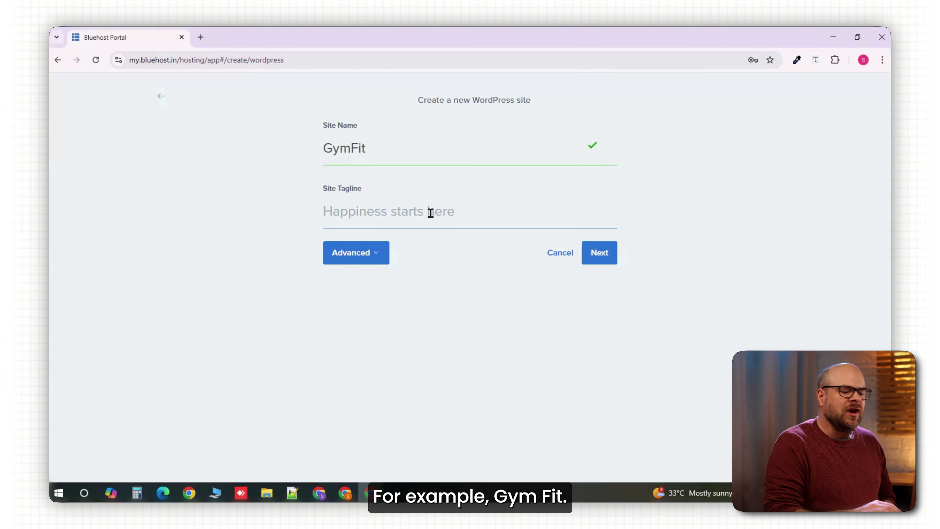
text(Train Hard. Stay Fit.)
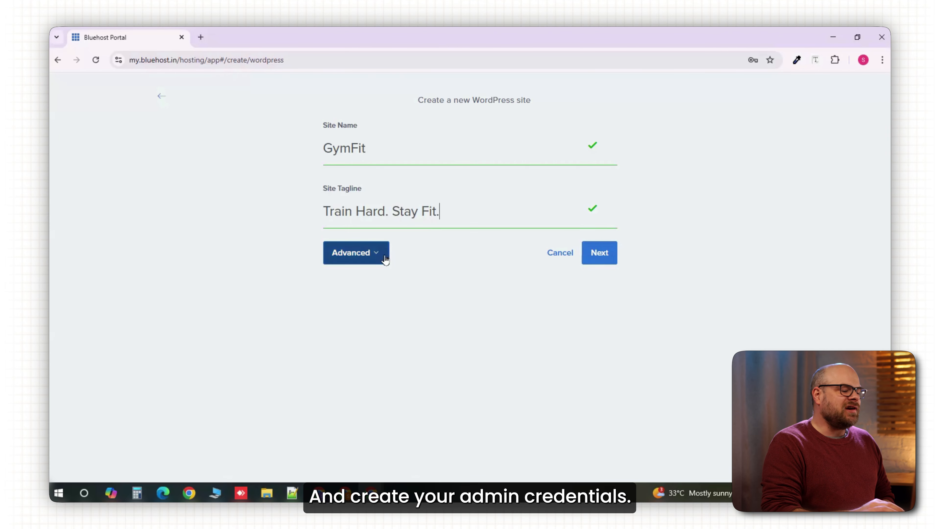
click(383, 252)
- Fill in the WordPress admin password and continue to the domain choice
click(362, 312)
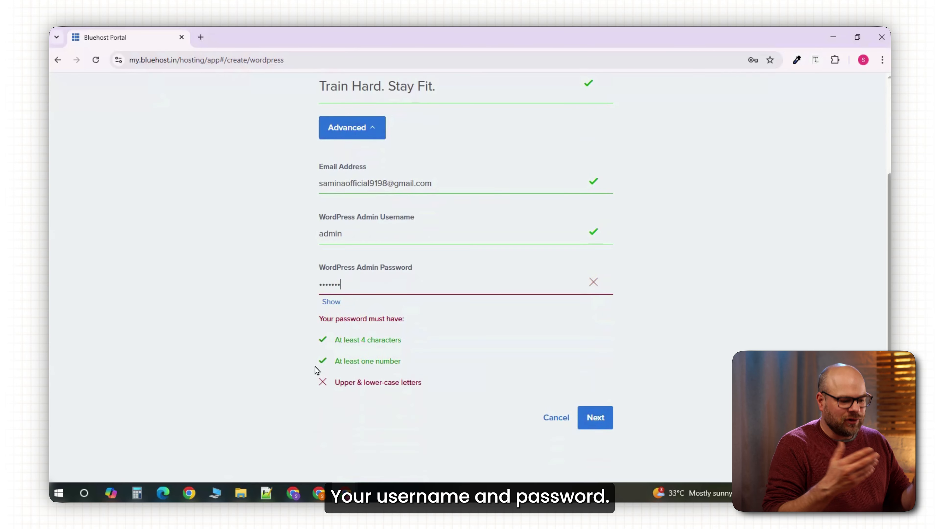
click(322, 284)
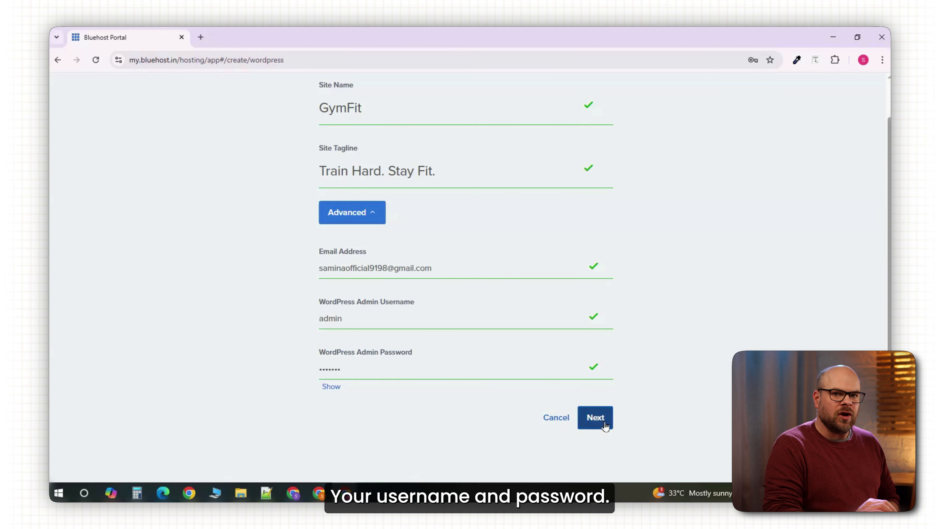
click(600, 418)
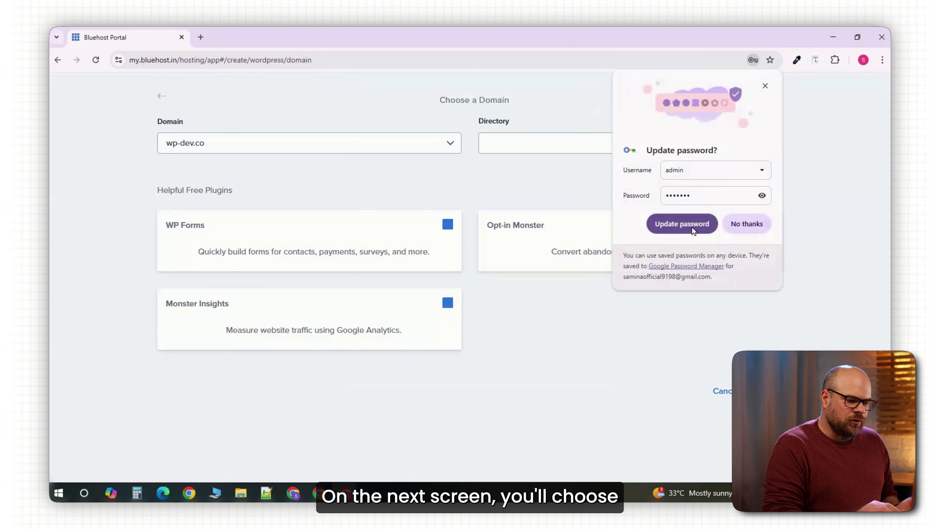
- Dismiss the browser's password prompt and pick gymfit.wp-dev.co as the installation domain
click(766, 88)
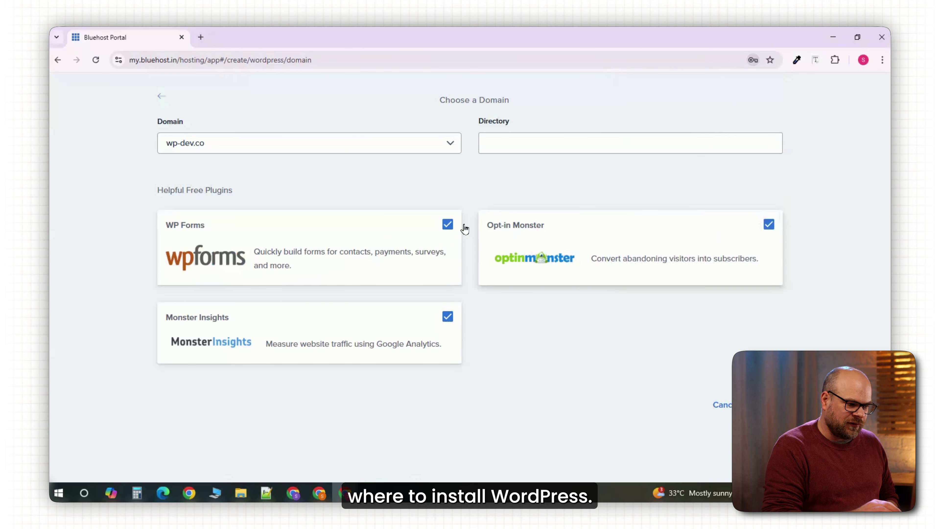
click(433, 145)
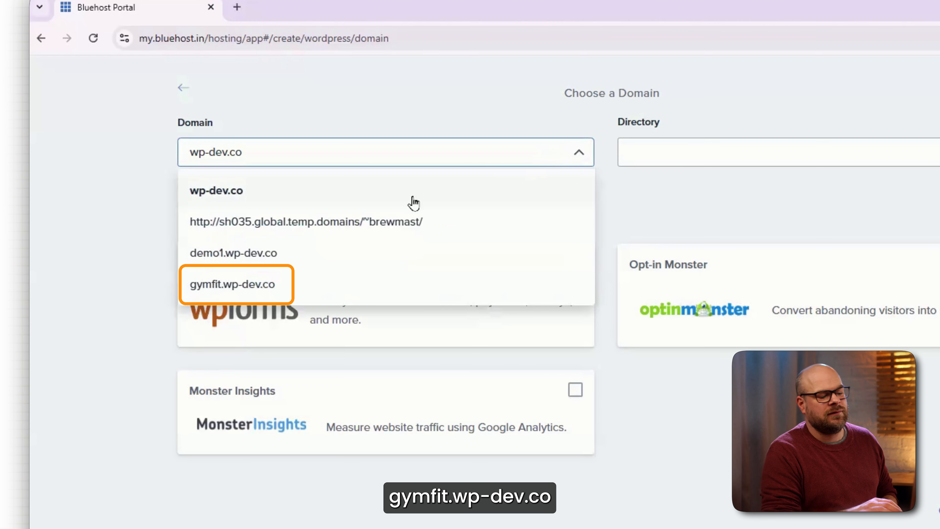
click(285, 295)
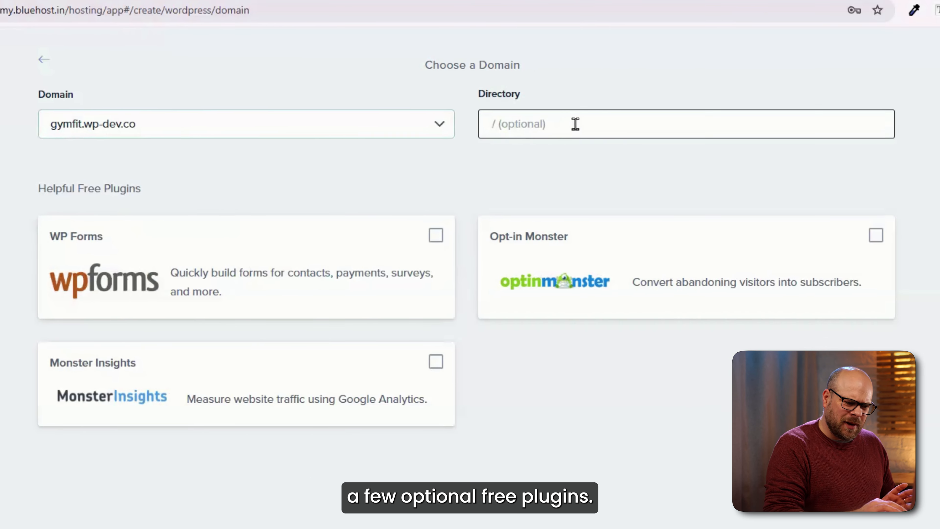
- Set the installation directory to /gymfit and start the WordPress installation
click(576, 123)
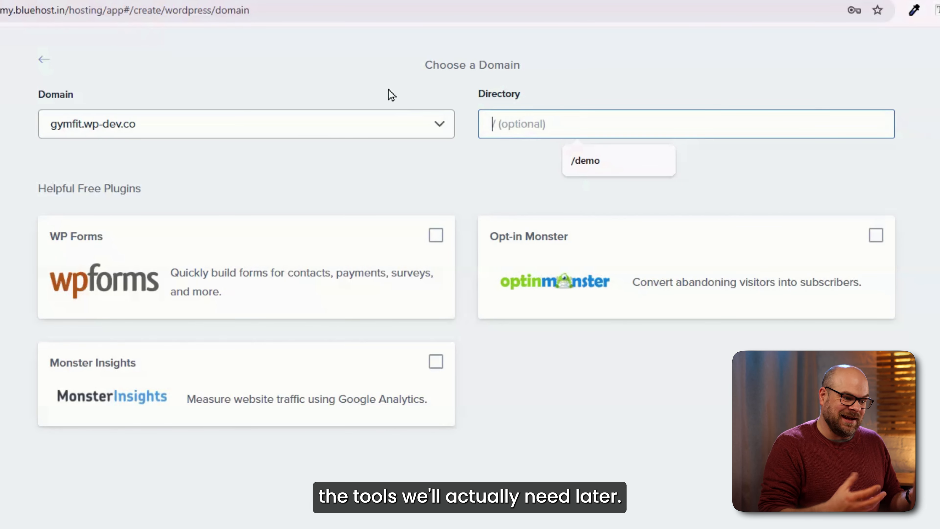
text(/gymfit)
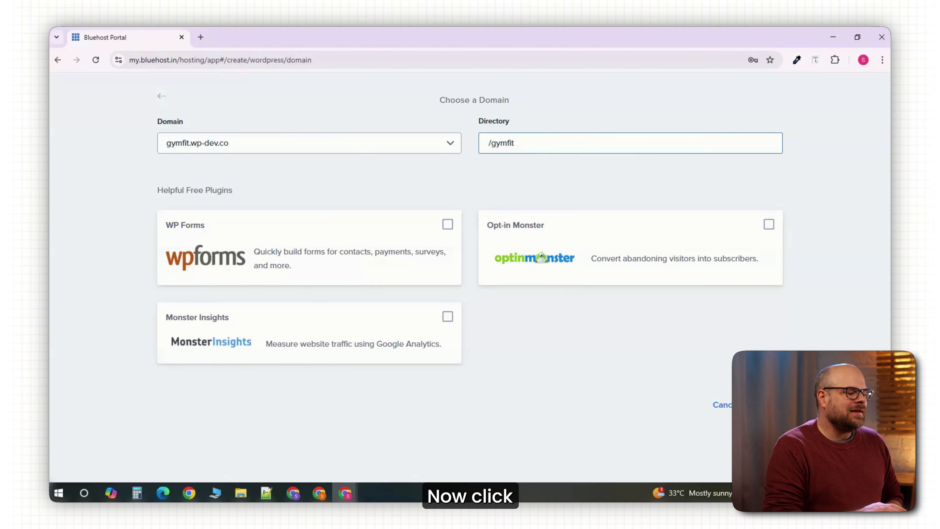
click(765, 405)
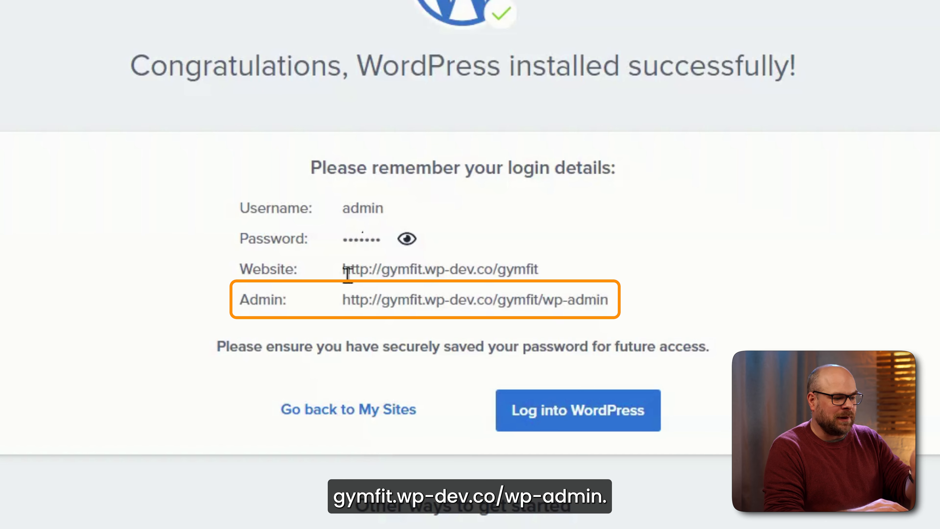
- Log into the new WordPress site and look over its dashboard
click(539, 424)
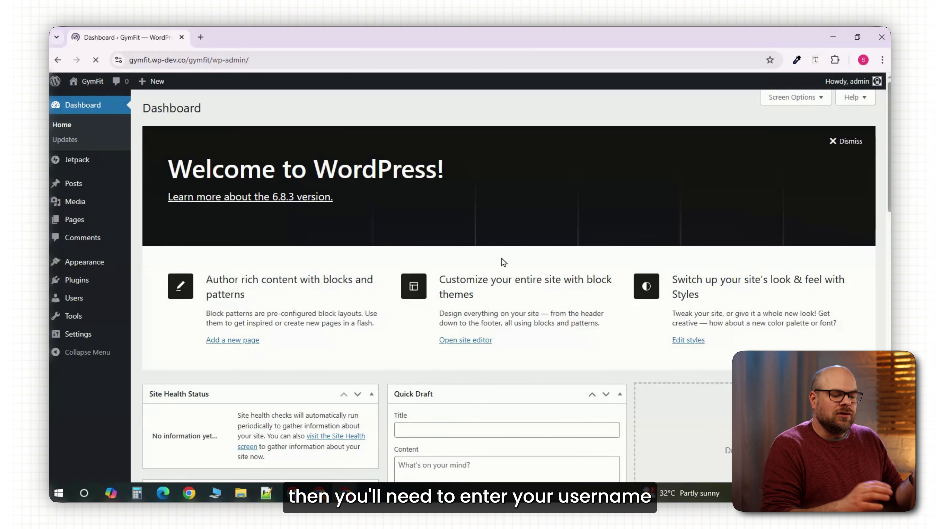
scroll(502, 258, down, 8)
scroll(501, 258, down, 7)
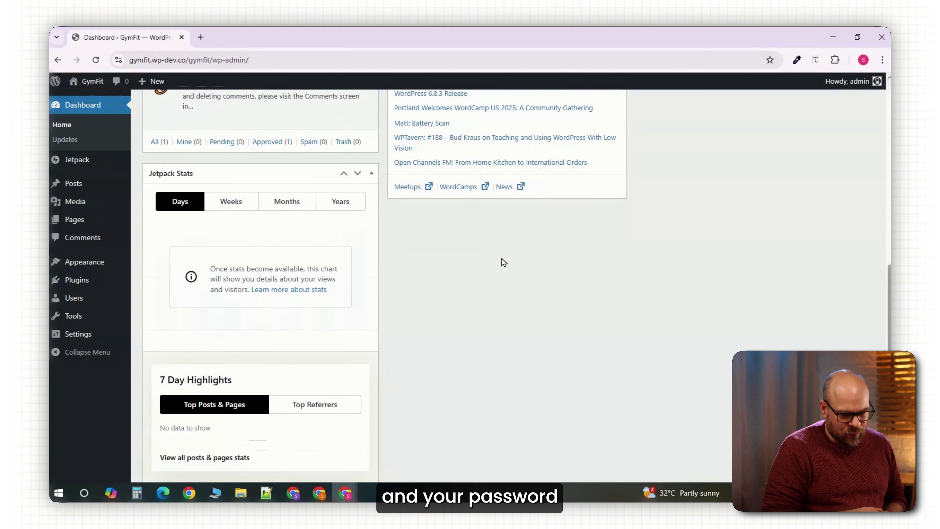
scroll(502, 258, down, 5)
scroll(502, 258, up, 5)
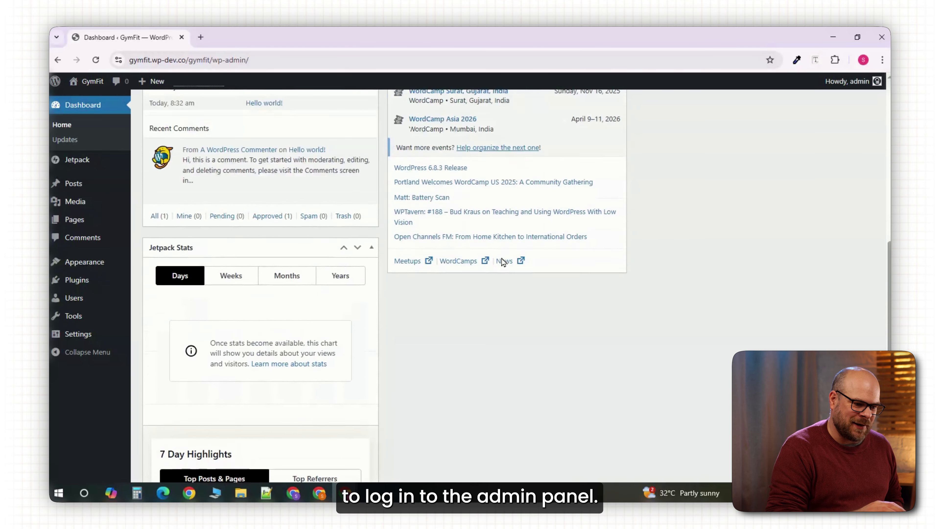